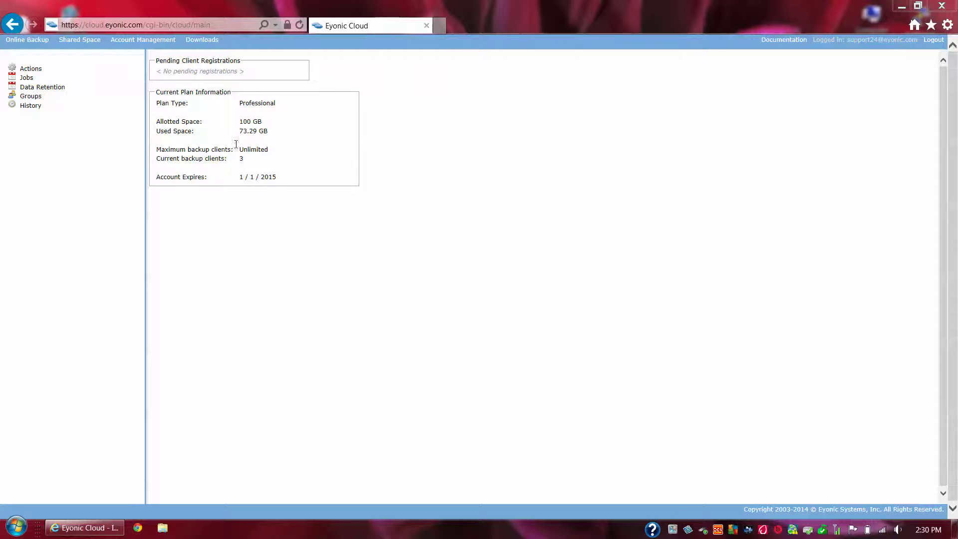
Create a new client group named Consultants
{"action": "left_click", "coordinate": [31, 96]}
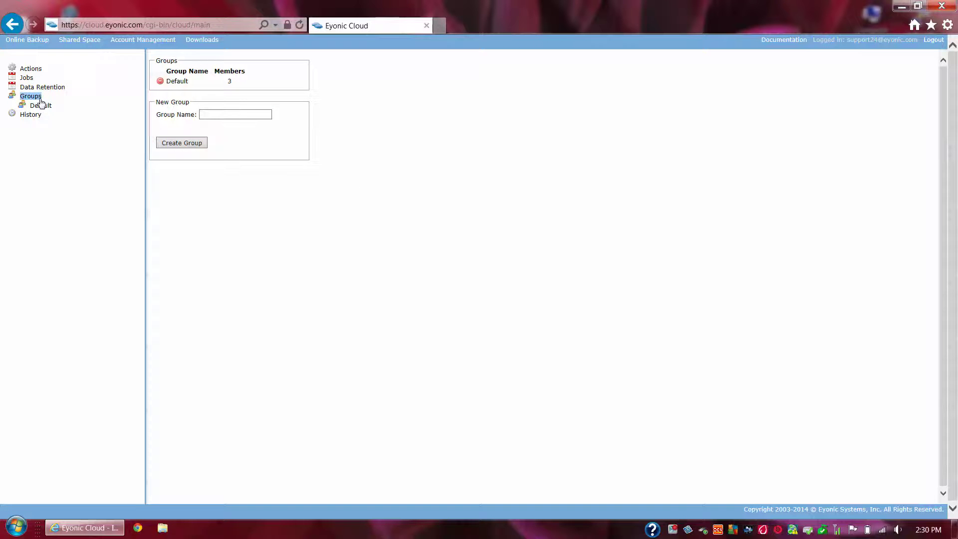
{"action": "left_click", "coordinate": [242, 116]}
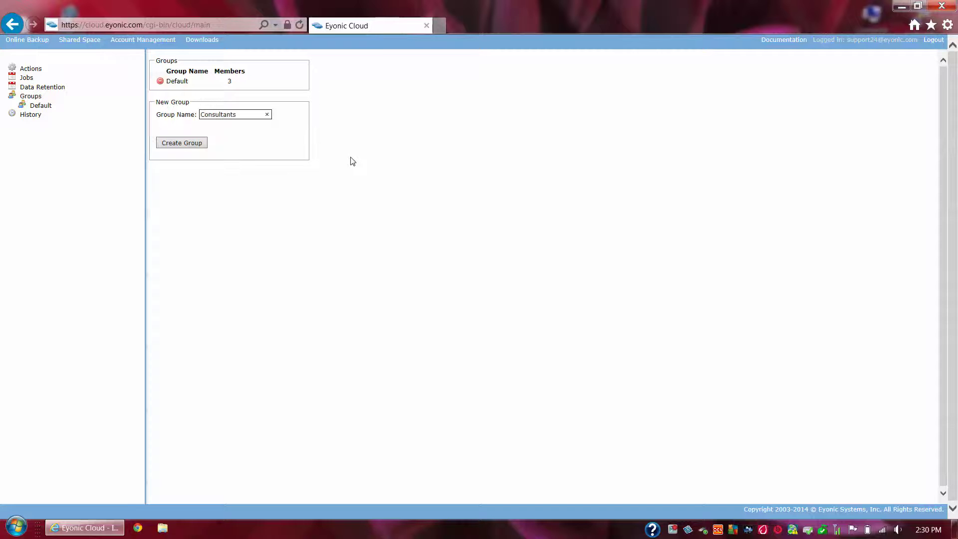
{"action": "left_click", "coordinate": [189, 147]}
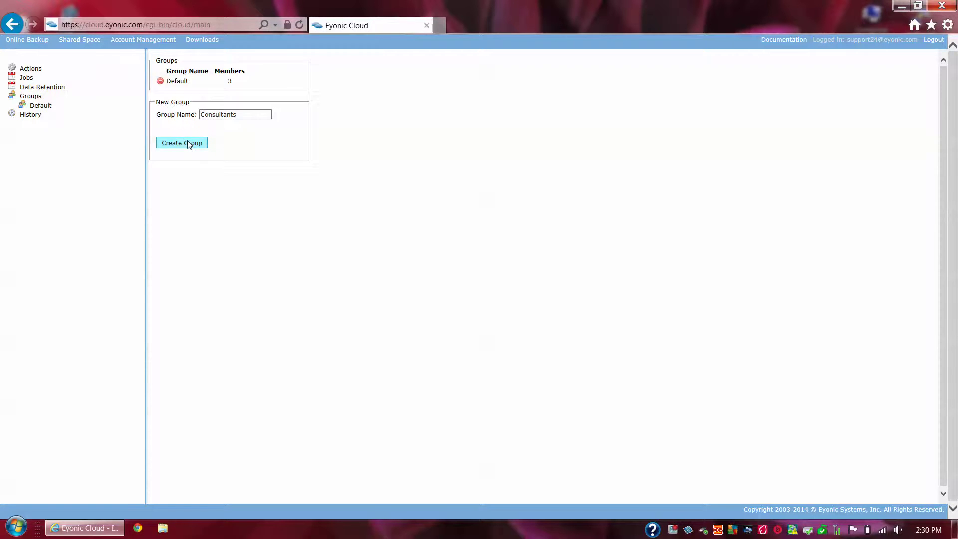
Move the Macintosh-2 and WENDY-HP clients from the Default group to the Consultants group
{"action": "left_click", "coordinate": [30, 96]}
{"action": "left_click", "coordinate": [40, 115]}
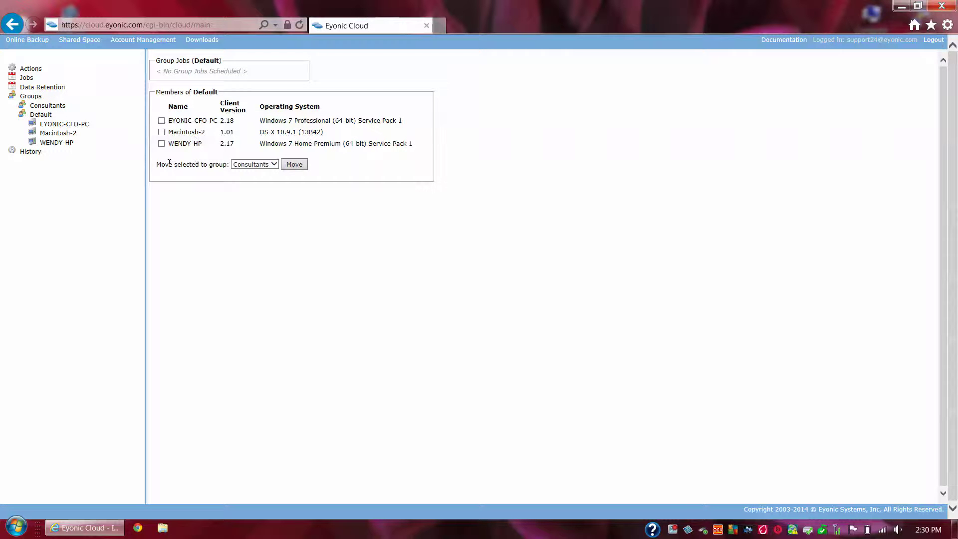
{"action": "left_click", "coordinate": [161, 143]}
{"action": "left_click", "coordinate": [162, 131]}
{"action": "left_click", "coordinate": [274, 165]}
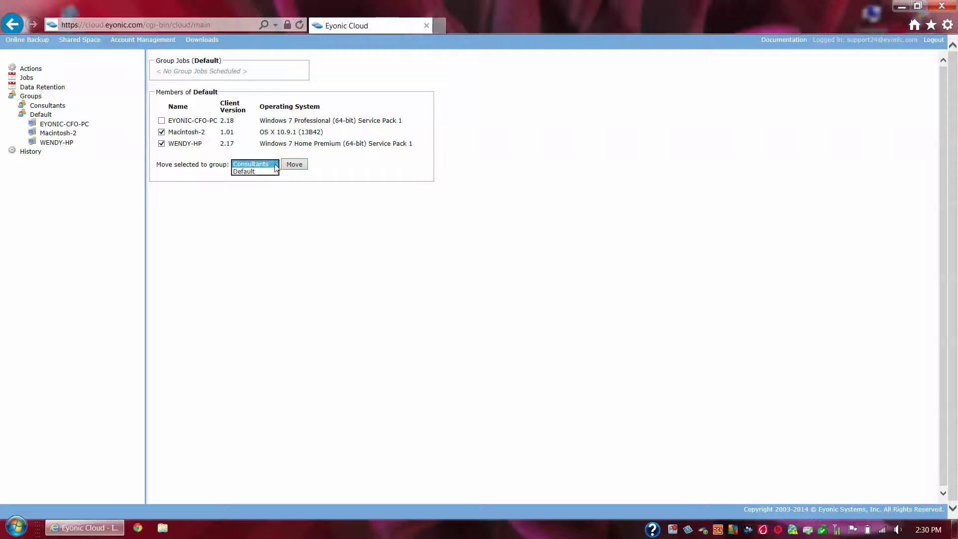
{"action": "left_click", "coordinate": [271, 164]}
{"action": "left_click", "coordinate": [295, 165]}
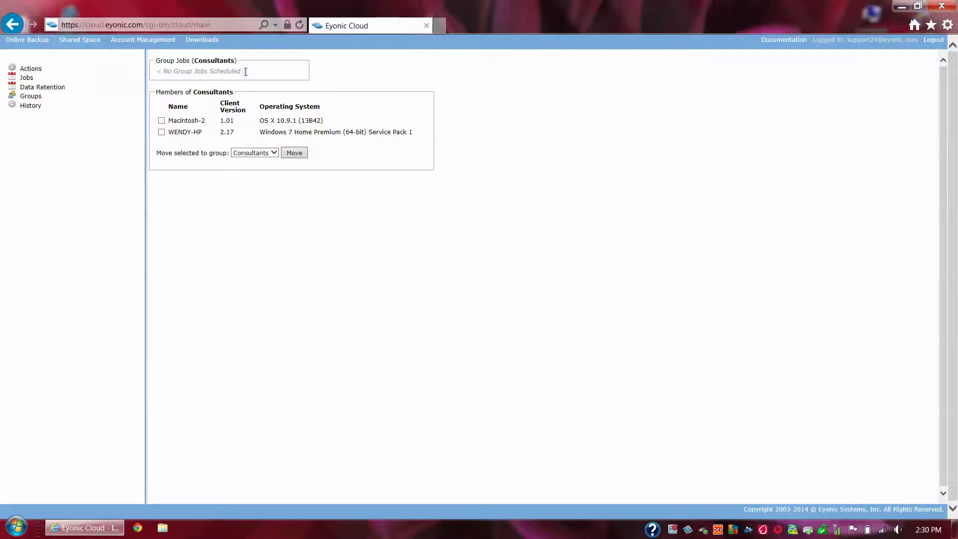
Create a new action of type Backup named Consultants Backup
{"action": "left_click", "coordinate": [33, 70]}
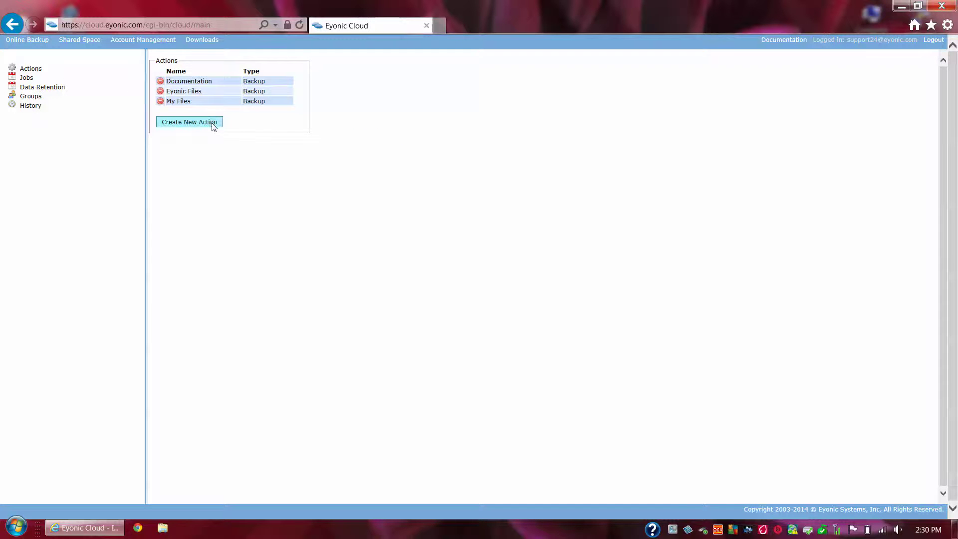
{"action": "left_click", "coordinate": [213, 127]}
{"action": "left_click", "coordinate": [240, 72]}
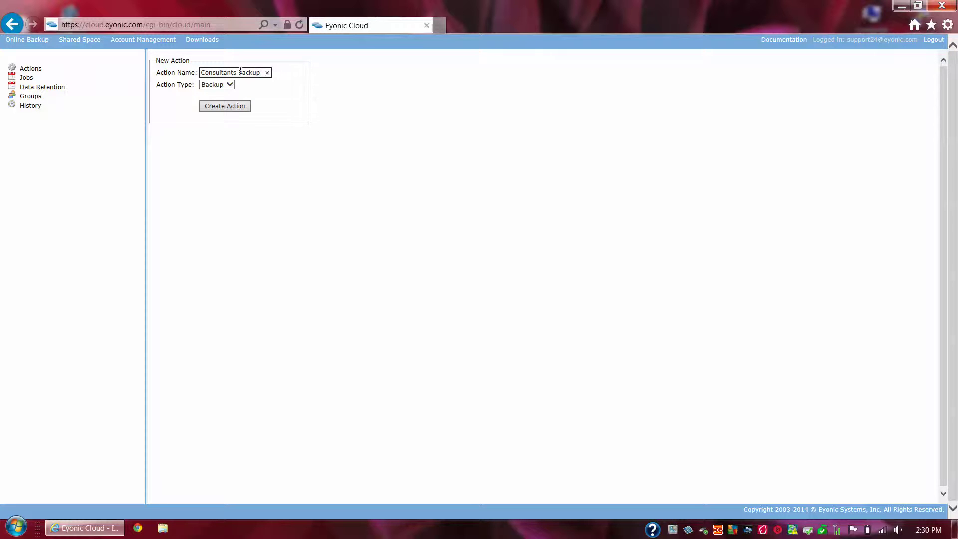
{"action": "left_click", "coordinate": [227, 107]}
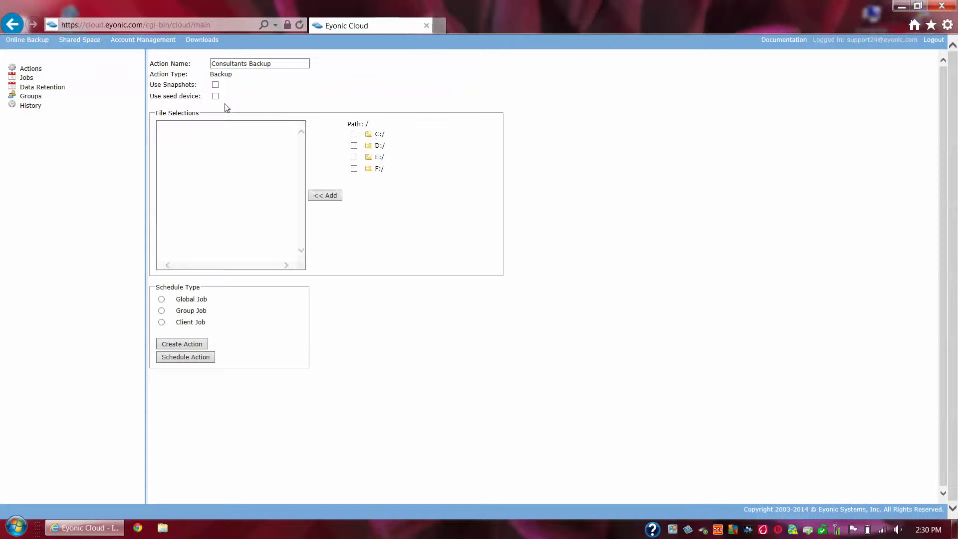
Add the C:/Users folder to the file selections of the Consultants Backup action
{"action": "left_click", "coordinate": [380, 134]}
{"action": "left_click", "coordinate": [414, 248]}
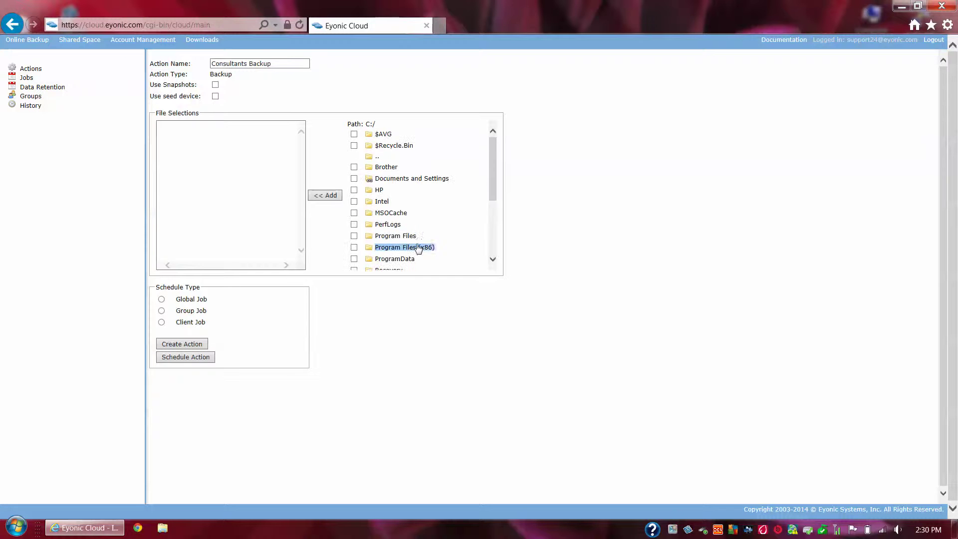
{"action": "scroll", "coordinate": [412, 236], "scroll_direction": "down", "scroll_amount": 2}
{"action": "scroll", "coordinate": [392, 247], "scroll_direction": "down", "scroll_amount": 2}
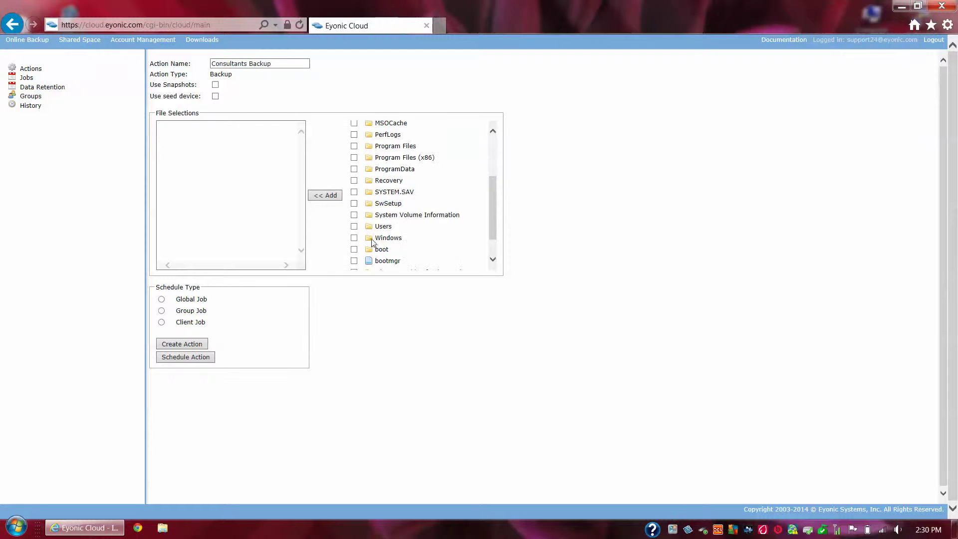
{"action": "left_click", "coordinate": [325, 195]}
Schedule the action as a group job for Consultants that runs daily at 08:00 pm, and create the job
{"action": "left_click", "coordinate": [161, 310]}
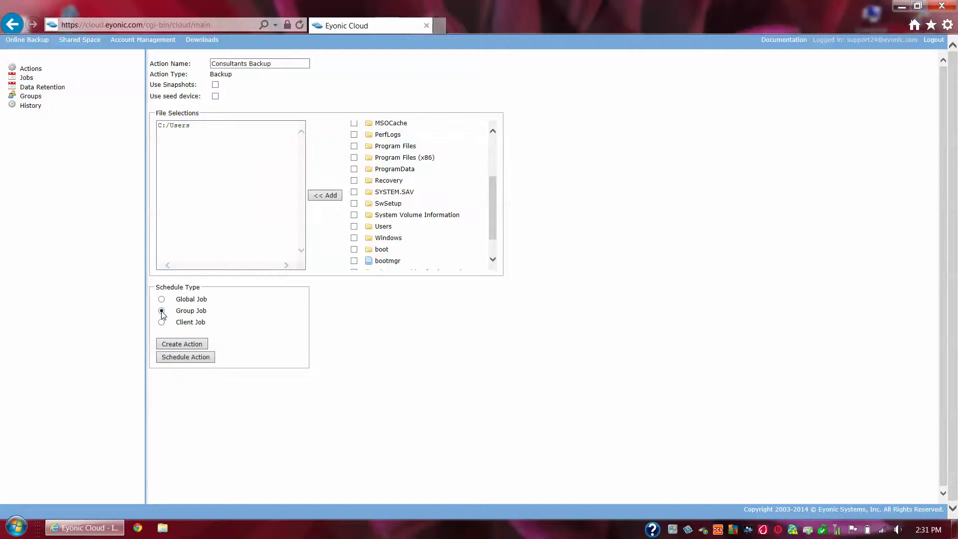
{"action": "left_click", "coordinate": [206, 361]}
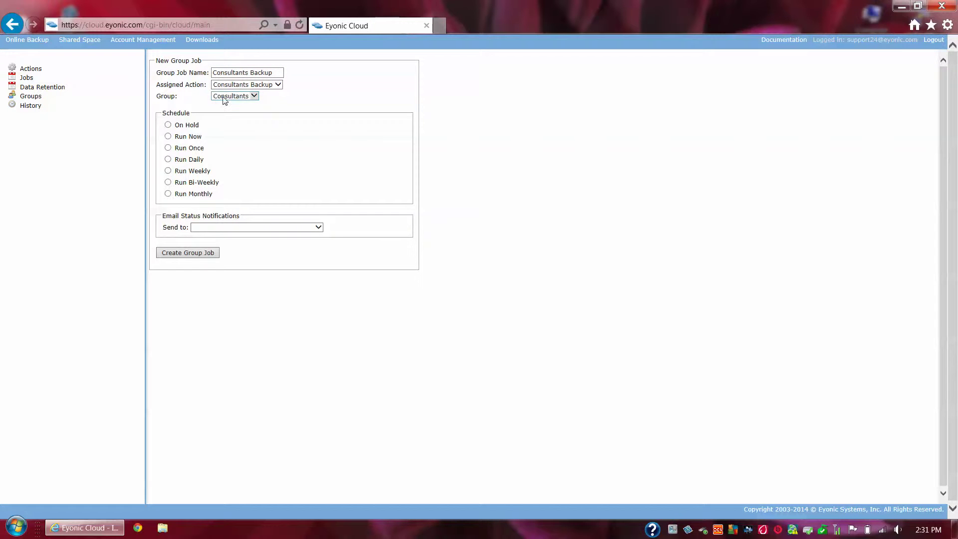
{"action": "left_click", "coordinate": [167, 160]}
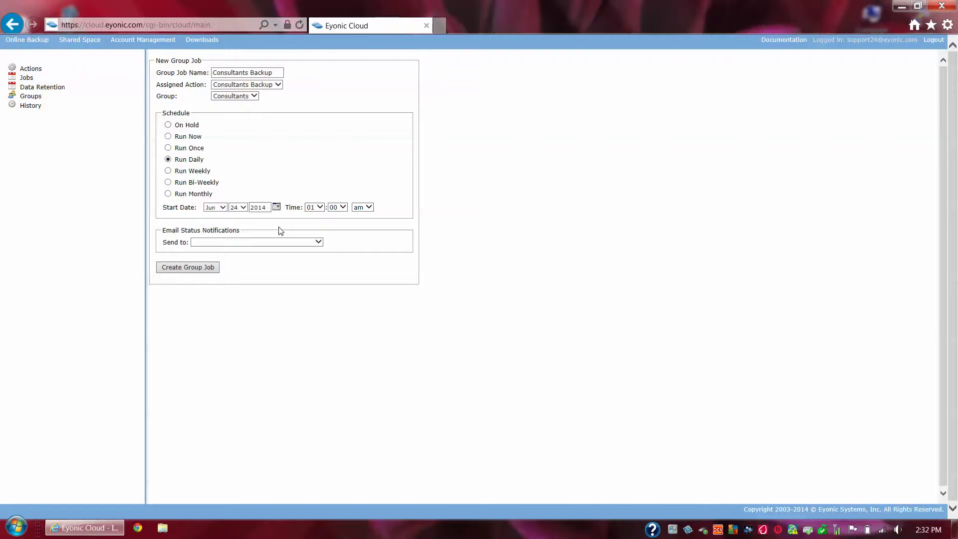
{"action": "left_click", "coordinate": [321, 210]}
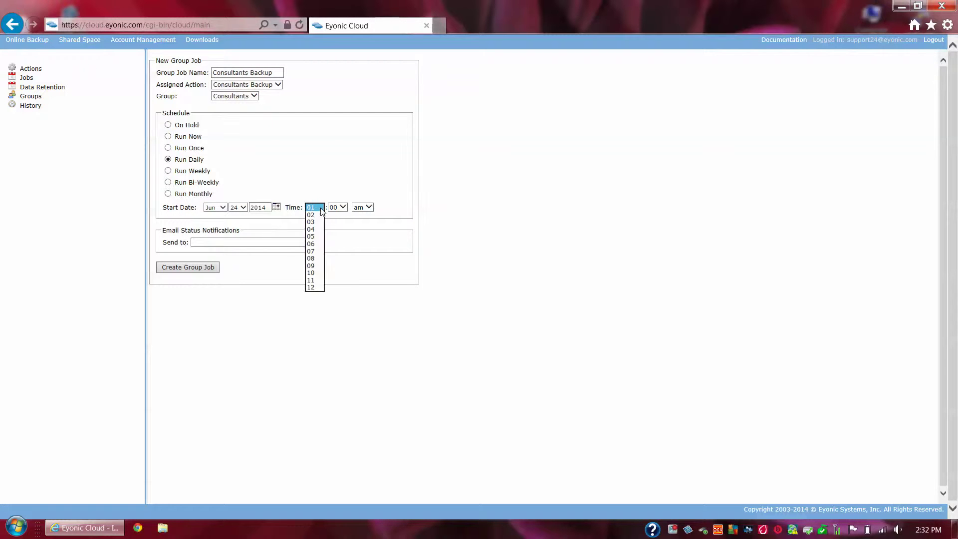
{"action": "left_click", "coordinate": [316, 259]}
{"action": "left_click", "coordinate": [364, 209]}
{"action": "left_click", "coordinate": [370, 219]}
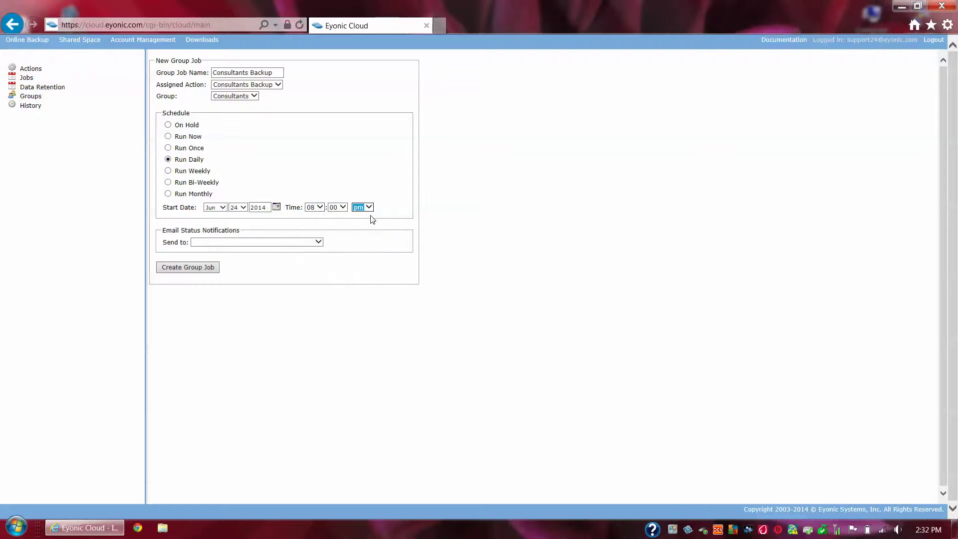
{"action": "left_click", "coordinate": [412, 226]}
{"action": "left_click", "coordinate": [35, 107]}
{"action": "left_click", "coordinate": [184, 267]}
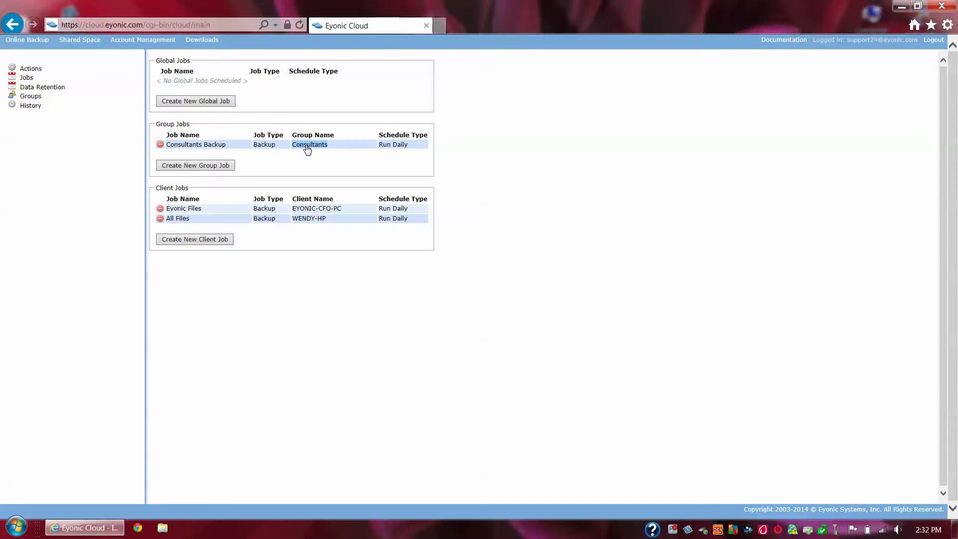
Review the Consultants group's members and assigned group job, and check the overall job list
{"action": "left_click", "coordinate": [31, 96]}
{"action": "left_click", "coordinate": [58, 107]}
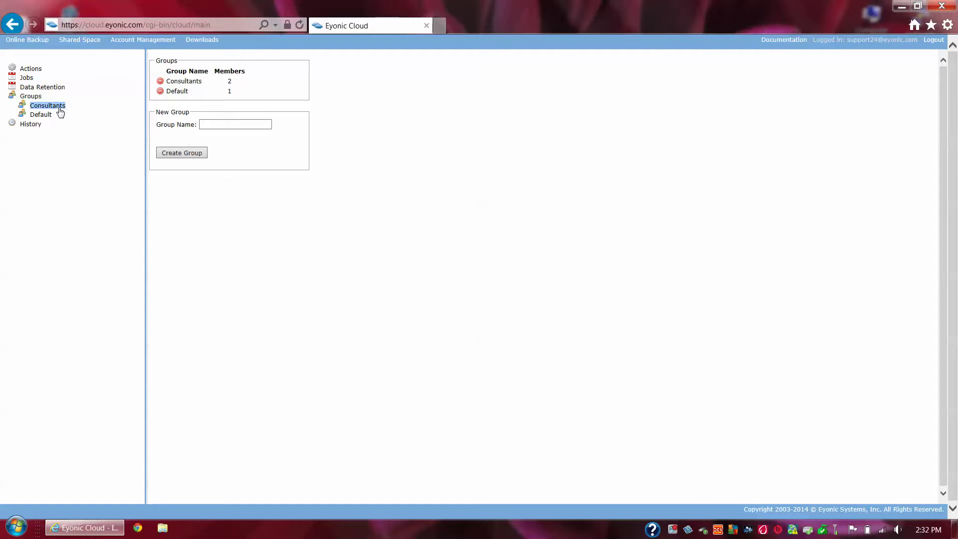
{"action": "left_click", "coordinate": [61, 114]}
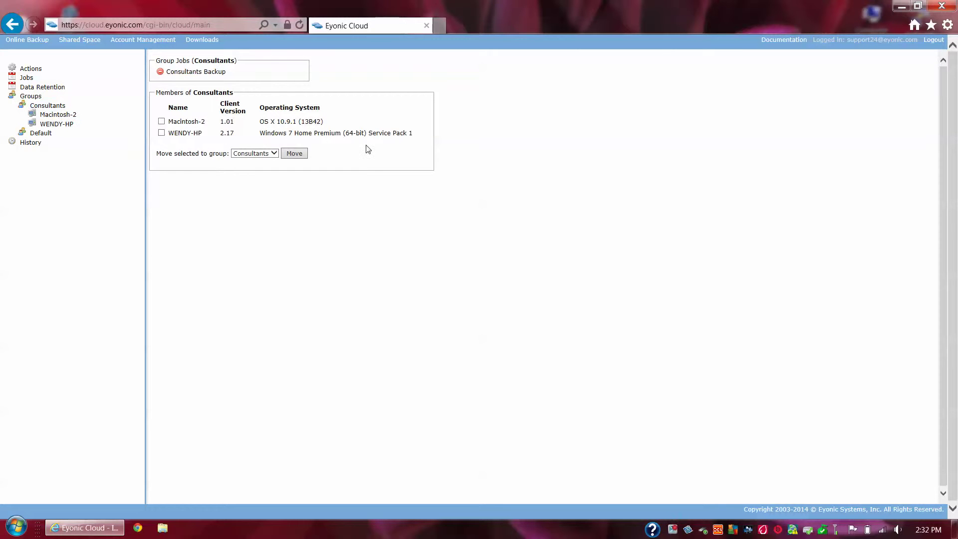
{"action": "left_click", "coordinate": [28, 79]}
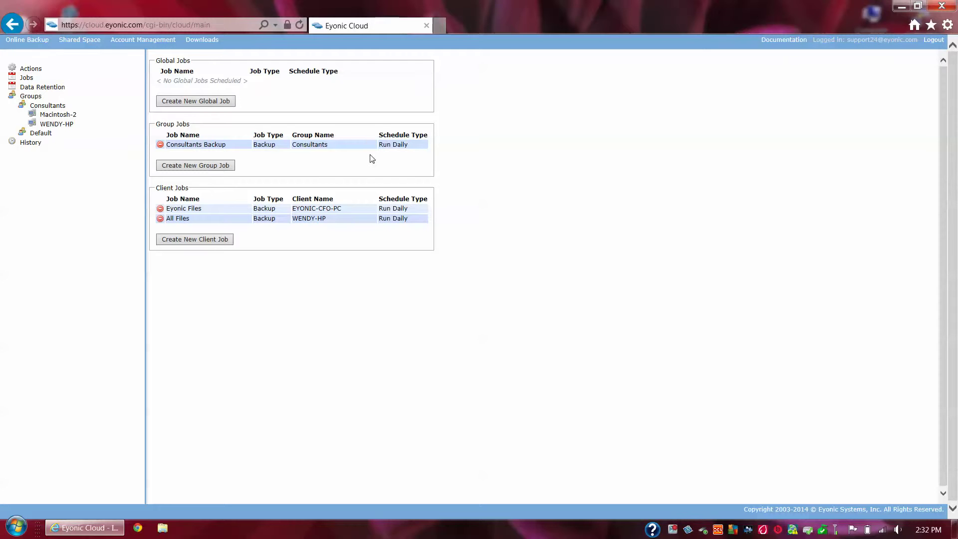